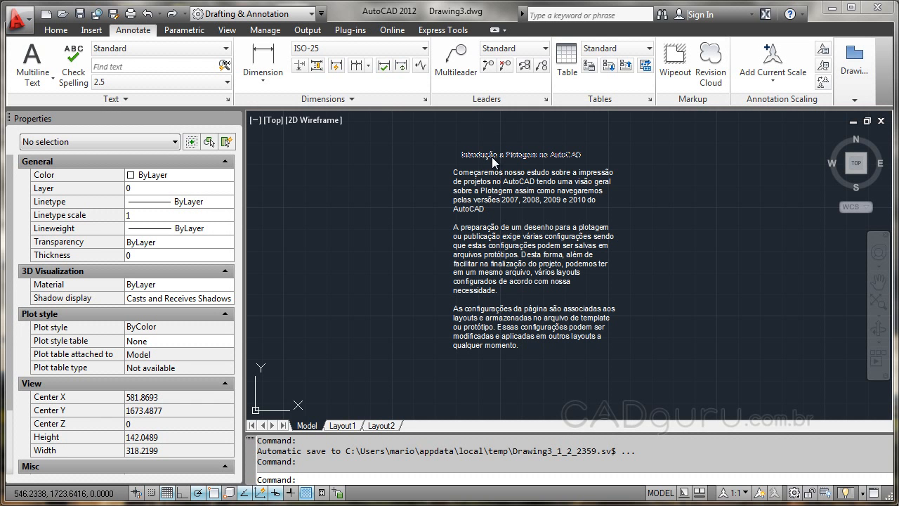
# Open the body paragraph text below the title for editing and apply Justify alignment to all of its paragraphs
pyautogui.moveTo(495, 161)
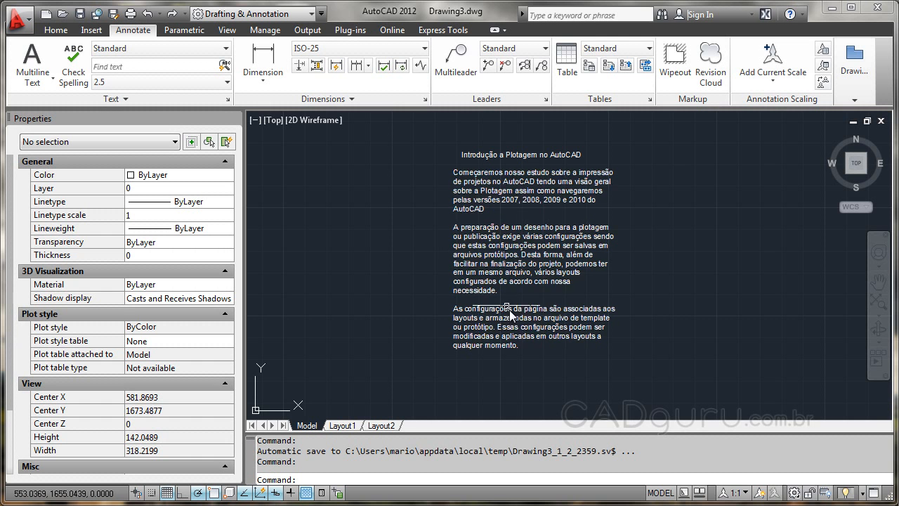
pyautogui.moveTo(559, 239)
pyautogui.click(523, 279)
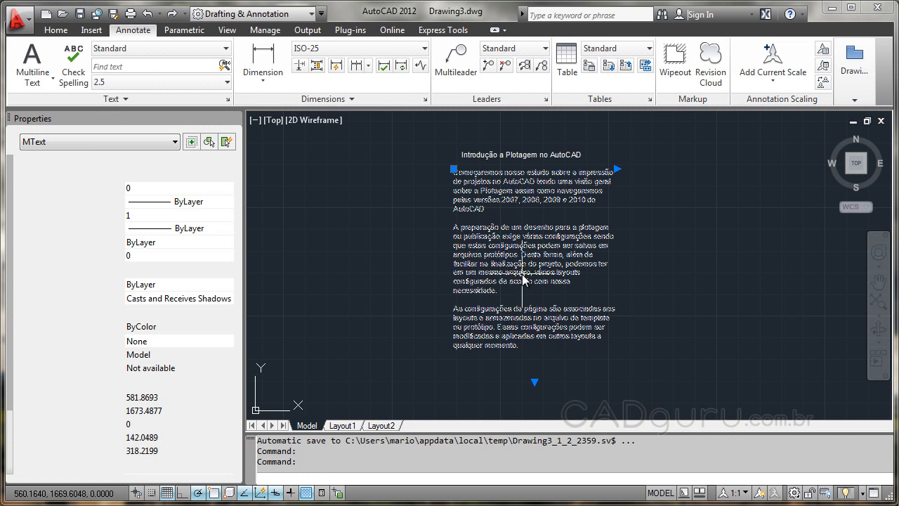
pyautogui.doubleClick(522, 279)
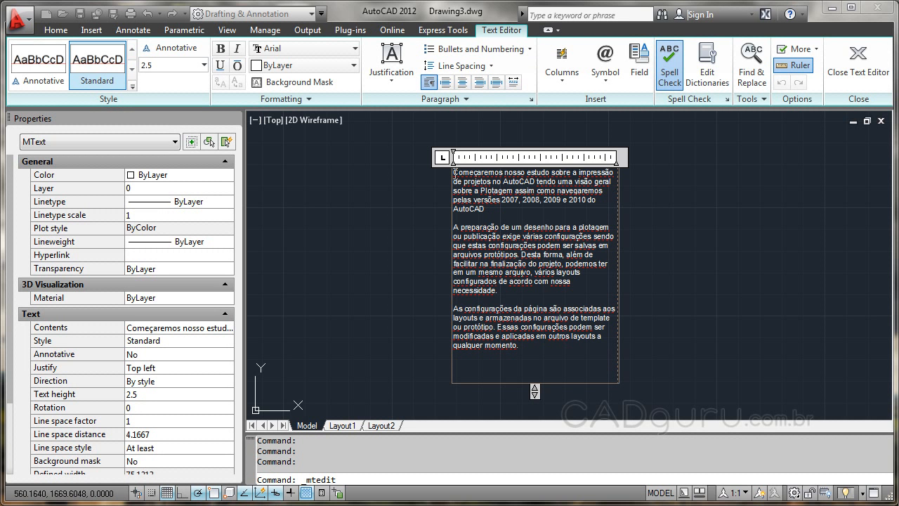
pyautogui.moveTo(454, 171); pyautogui.dragTo(546, 346)
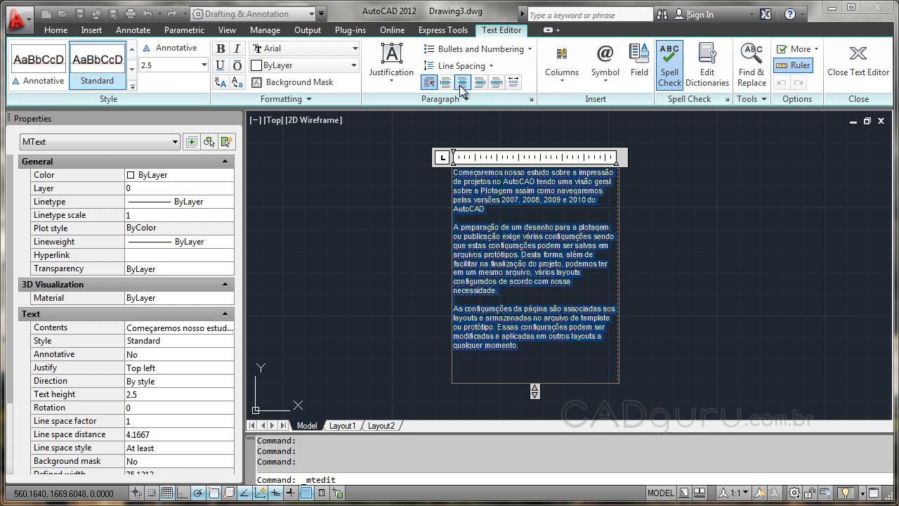
pyautogui.click(496, 83)
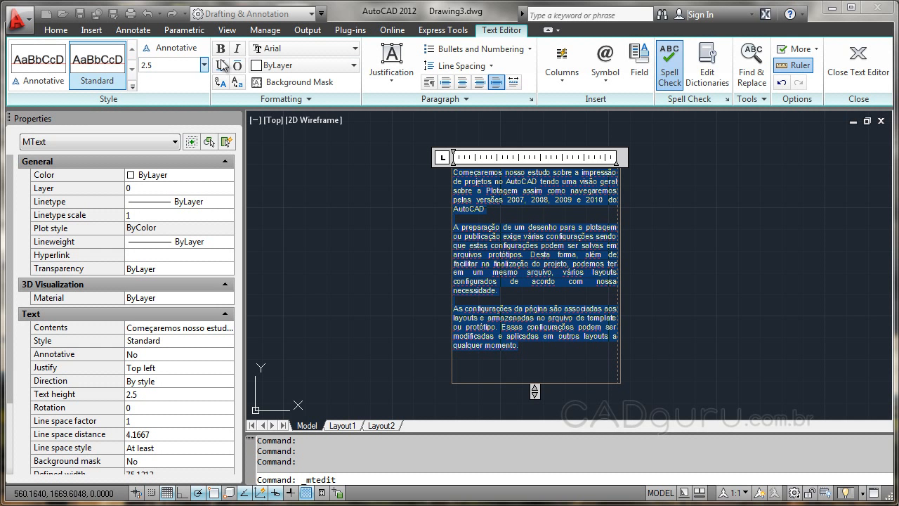
pyautogui.click(281, 52)
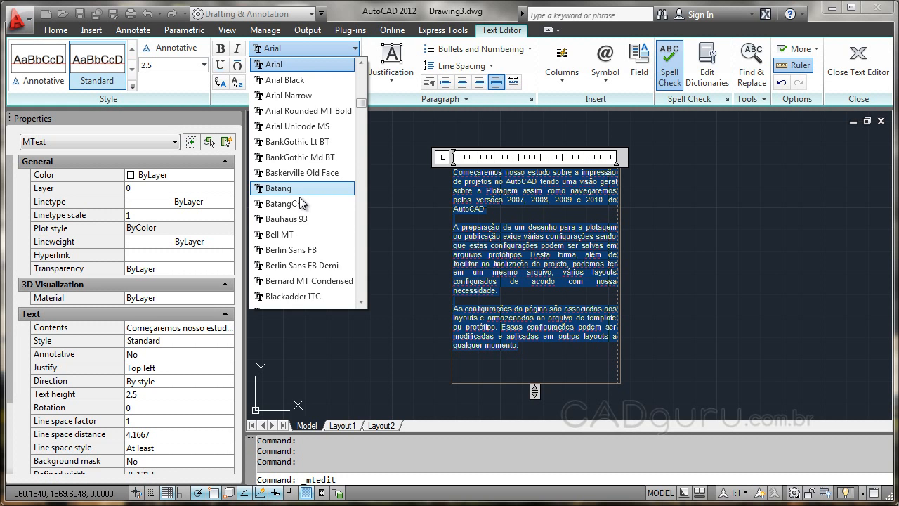
pyautogui.click(388, 21)
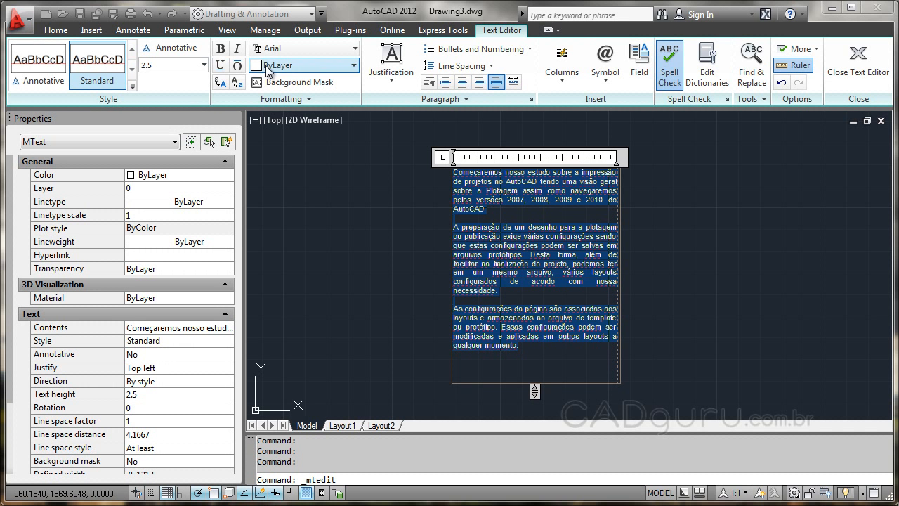
# Use dynamic columns with manual height and shorten the first column to about half, flowing the text into two columns
pyautogui.click(561, 83)
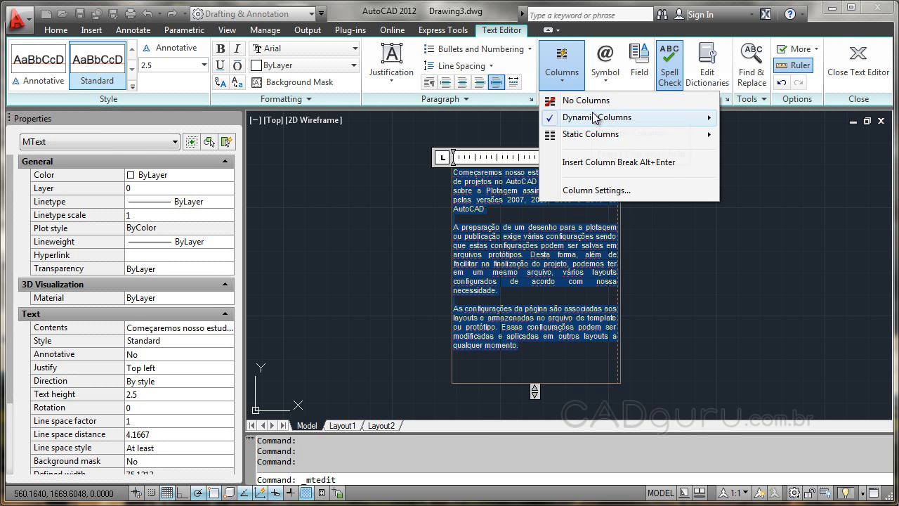
pyautogui.moveTo(629, 119)
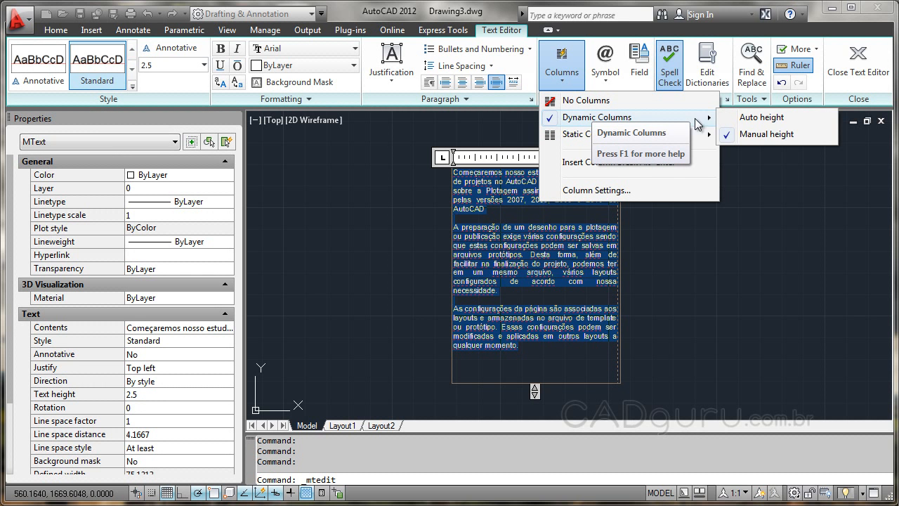
pyautogui.click(758, 134)
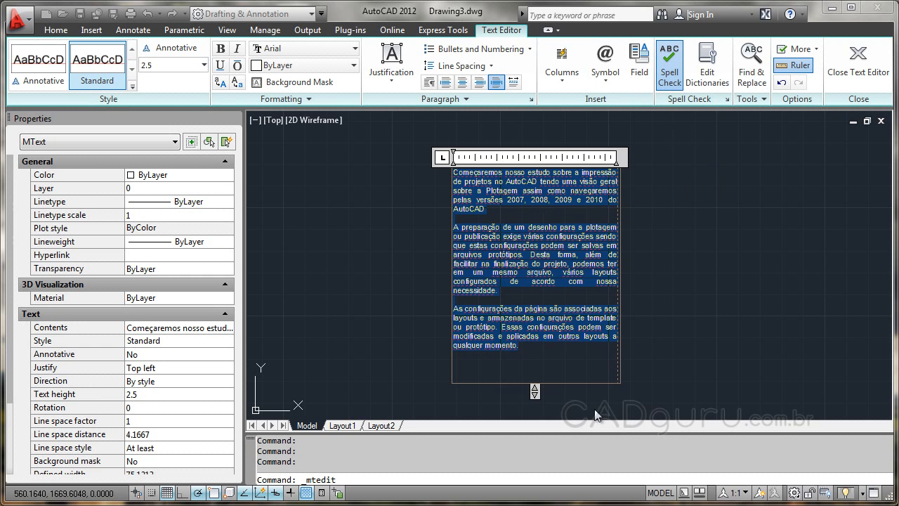
pyautogui.moveTo(534, 391); pyautogui.dragTo(515, 270)
pyautogui.hotkey('ctrl', 'a')
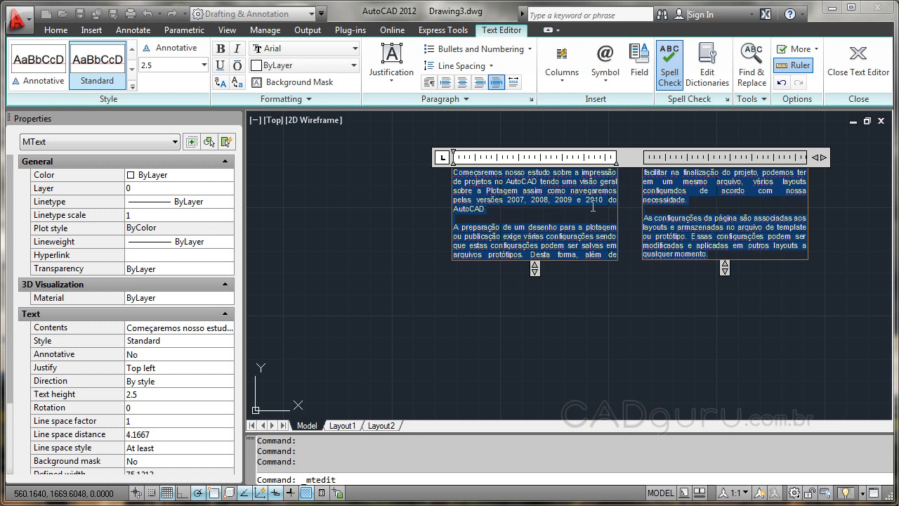
# Stretch the first column to a height of about 92 and shorten it back to about 41.7, reselecting all the text
pyautogui.moveTo(535, 268); pyautogui.dragTo(534, 378)
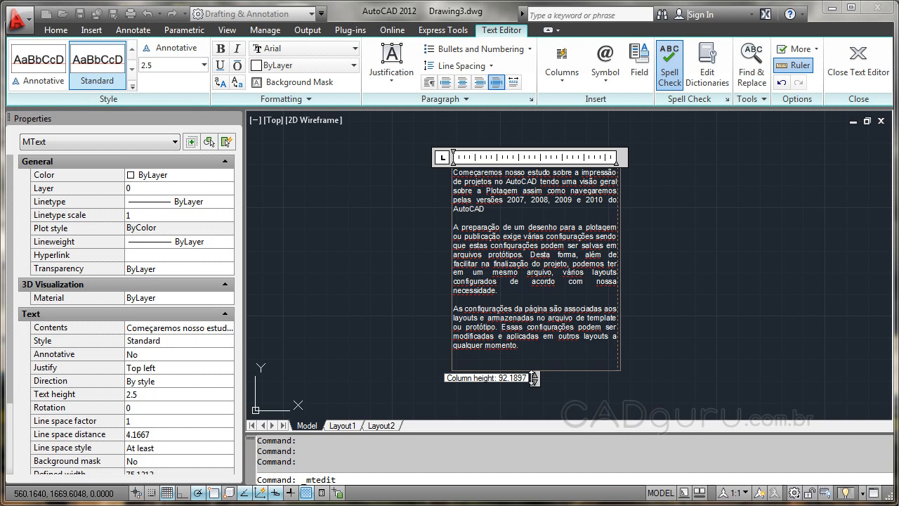
pyautogui.moveTo(534, 378); pyautogui.dragTo(535, 269)
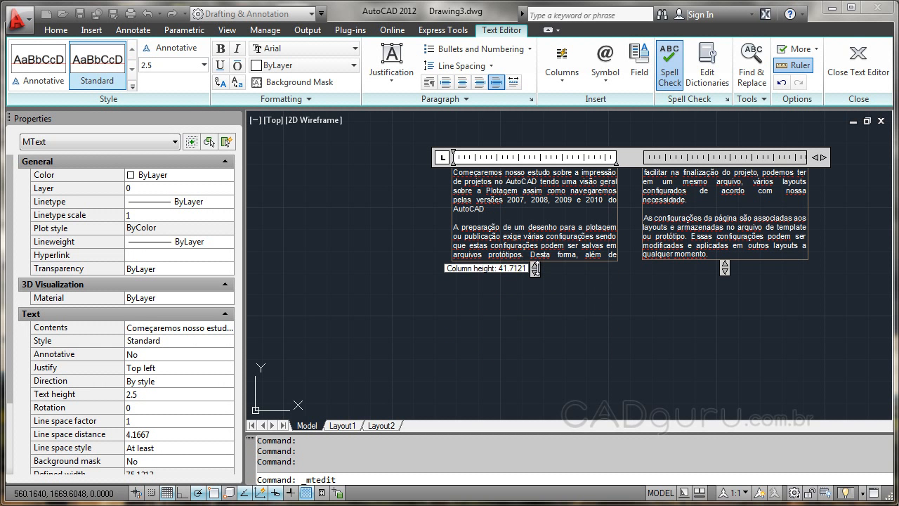
pyautogui.hotkey('ctrl', 'a')
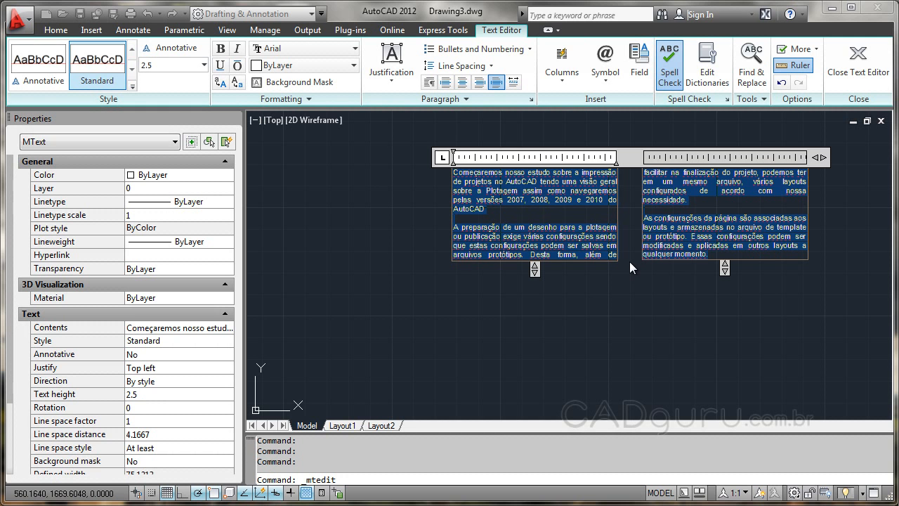
pyautogui.click(565, 82)
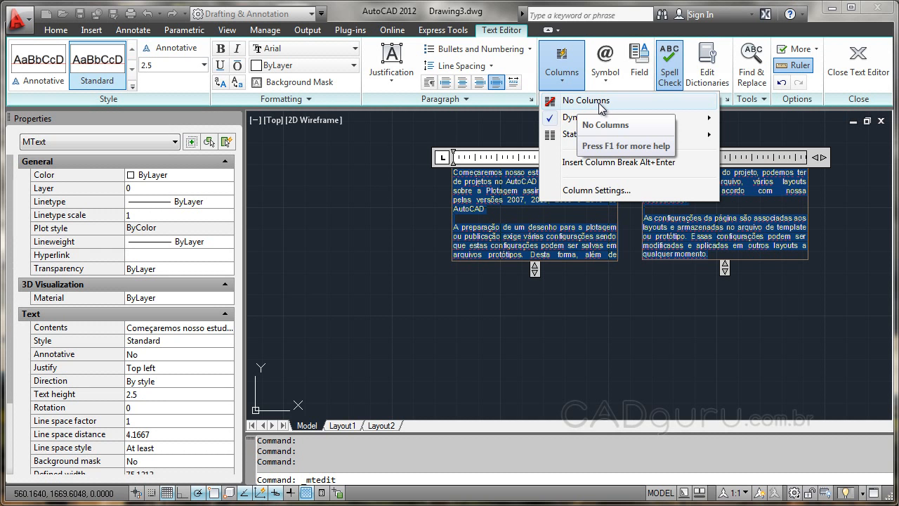
pyautogui.moveTo(629, 118)
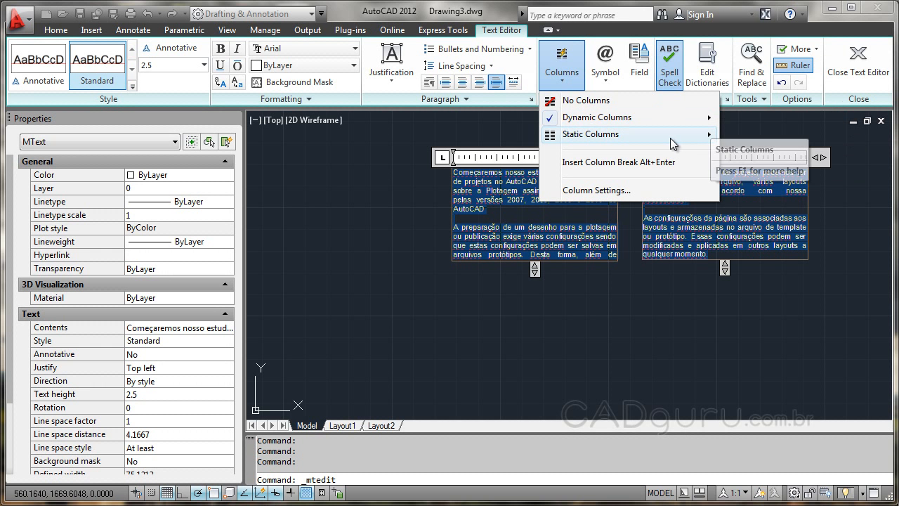
pyautogui.moveTo(671, 144)
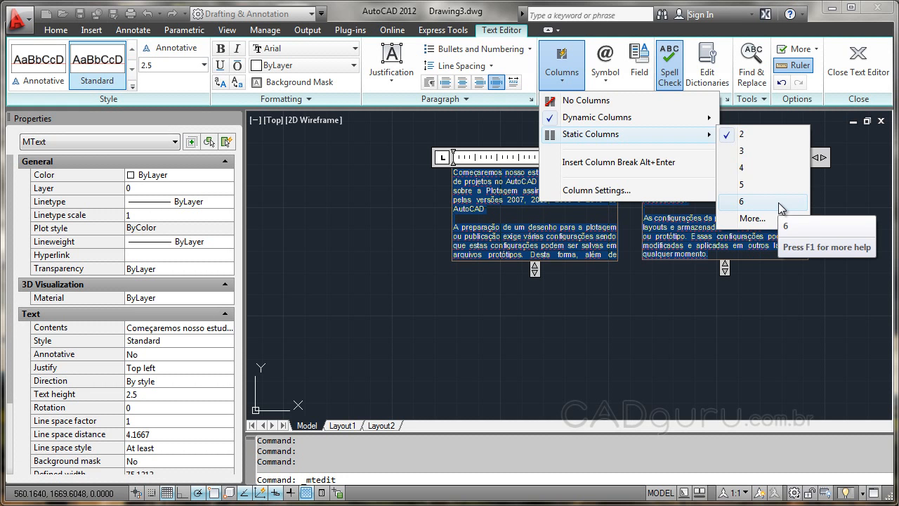
pyautogui.moveTo(701, 124)
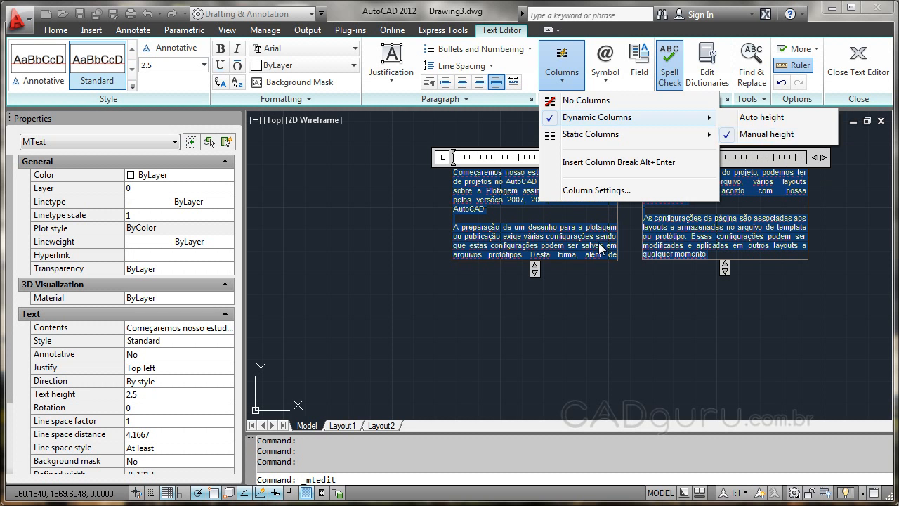
pyautogui.click(513, 282)
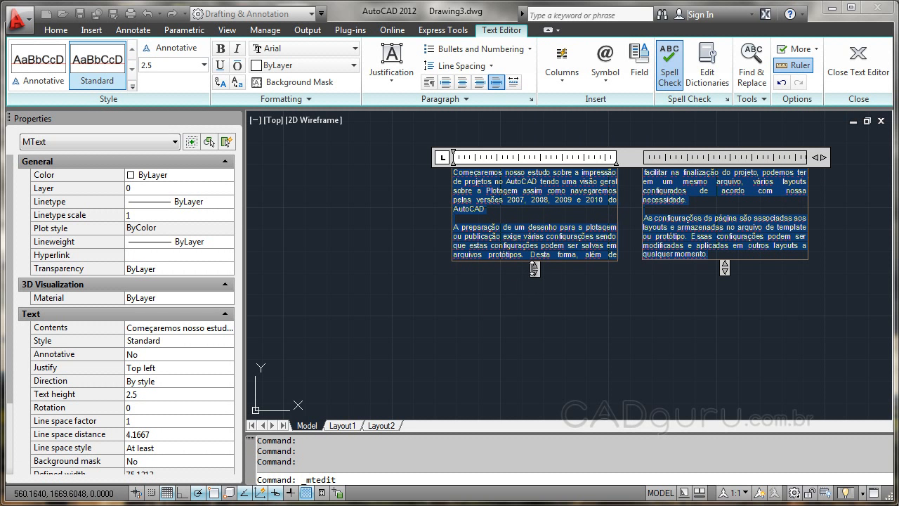
# Lengthen the first text column very slightly and finish editing the two-column body text
pyautogui.moveTo(536, 269)
pyautogui.mouseDown()
pyautogui.moveTo(536, 299)
pyautogui.moveTo(536, 270)
pyautogui.mouseUp()
pyautogui.hotkey('ctrl', 'a')
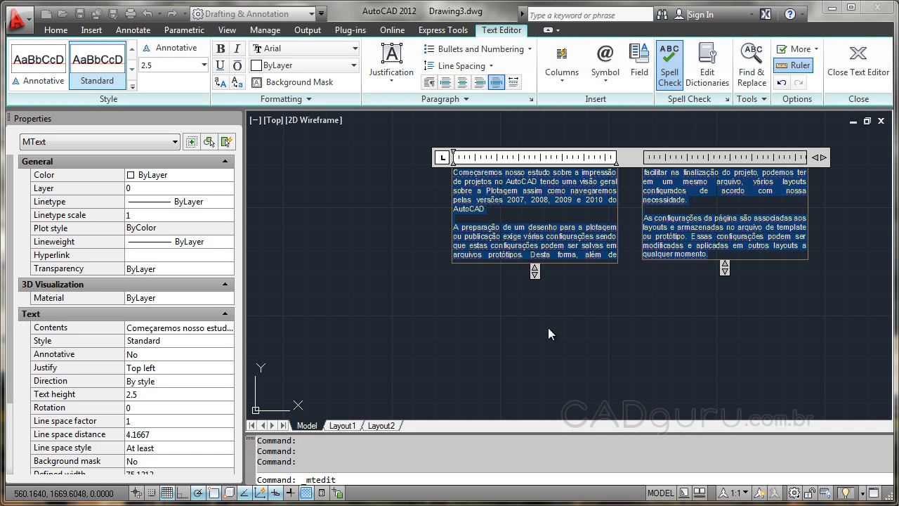
pyautogui.click(857, 64)
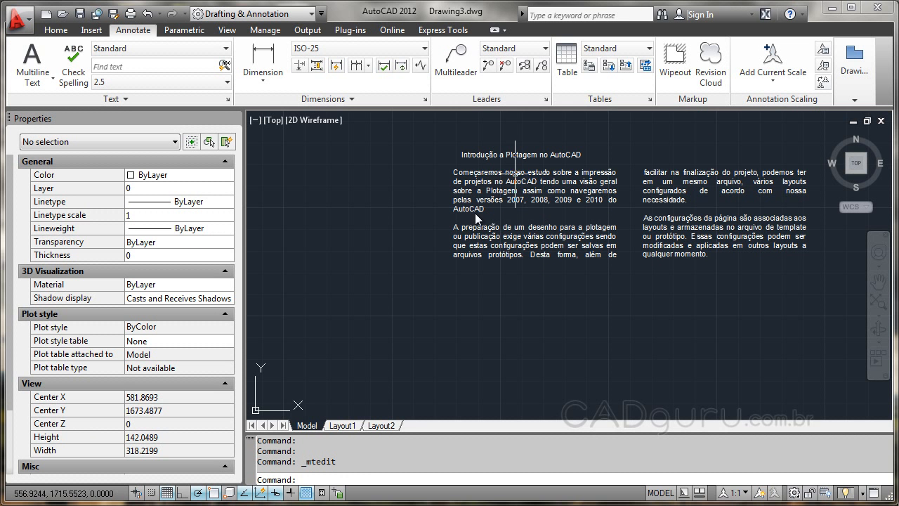
pyautogui.click(517, 156)
pyautogui.doubleClick(517, 157)
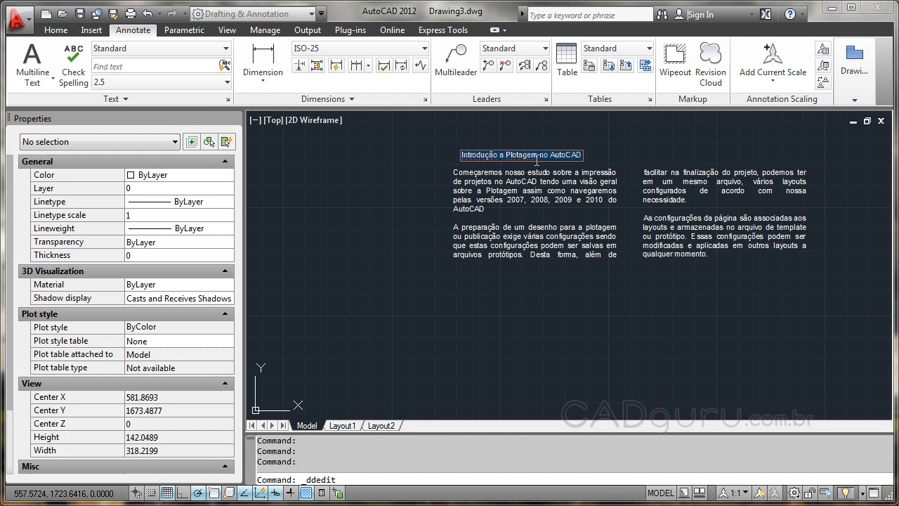
pyautogui.moveTo(520, 156); pyautogui.dragTo(537, 155)
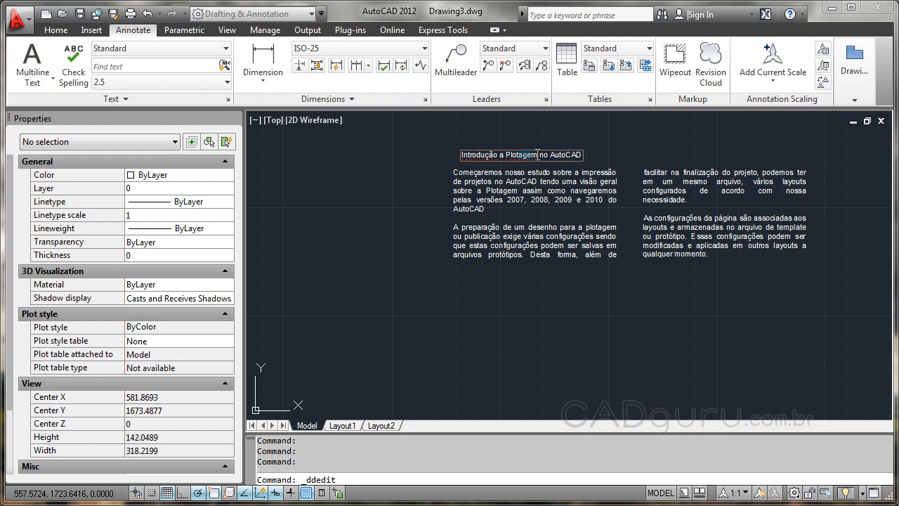
pyautogui.moveTo(462, 155); pyautogui.dragTo(576, 158)
pyautogui.click(624, 155)
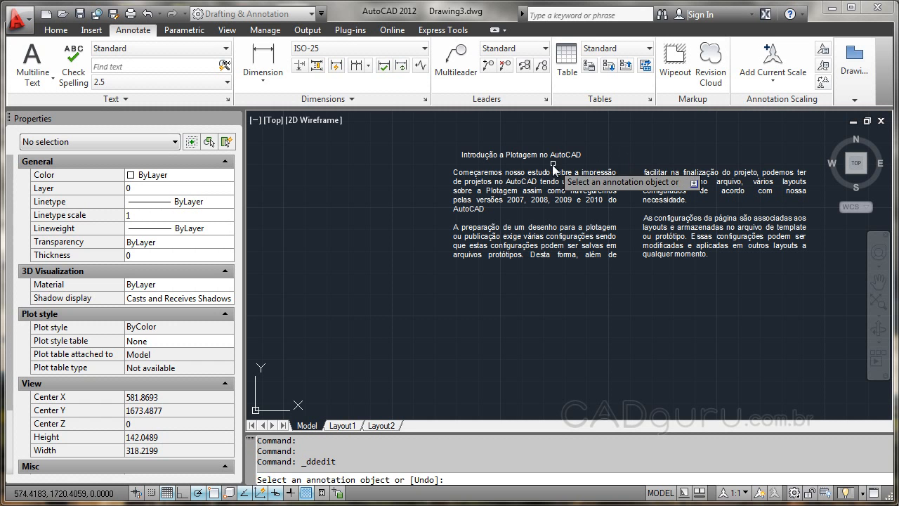
pyautogui.press('Escape')
# Select the title line above the columns and choose the Standard text style and Left justification in its properties
pyautogui.click(526, 156)
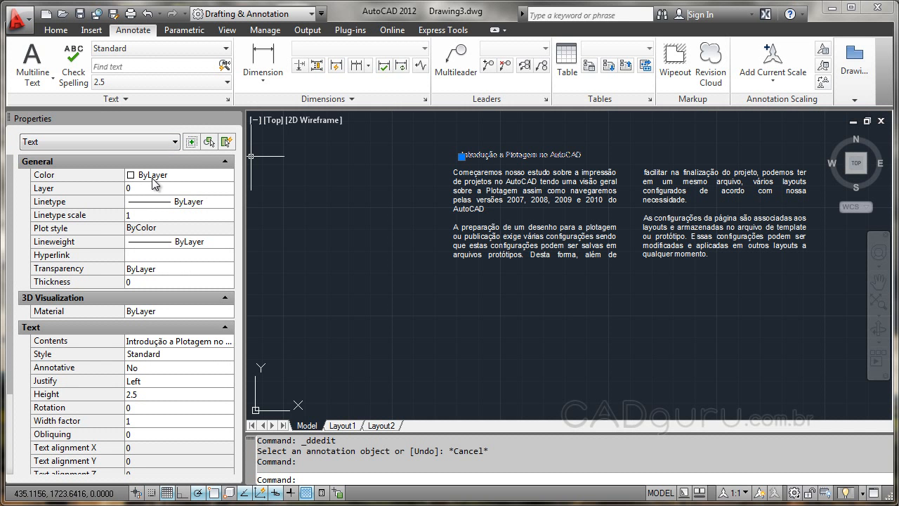
pyautogui.click(176, 354)
pyautogui.click(230, 354)
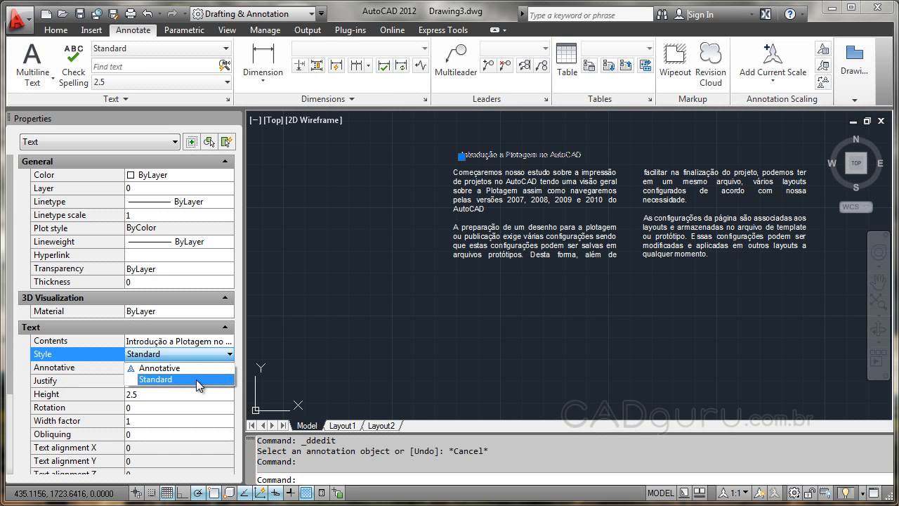
pyautogui.click(196, 379)
pyautogui.click(196, 381)
pyautogui.click(228, 381)
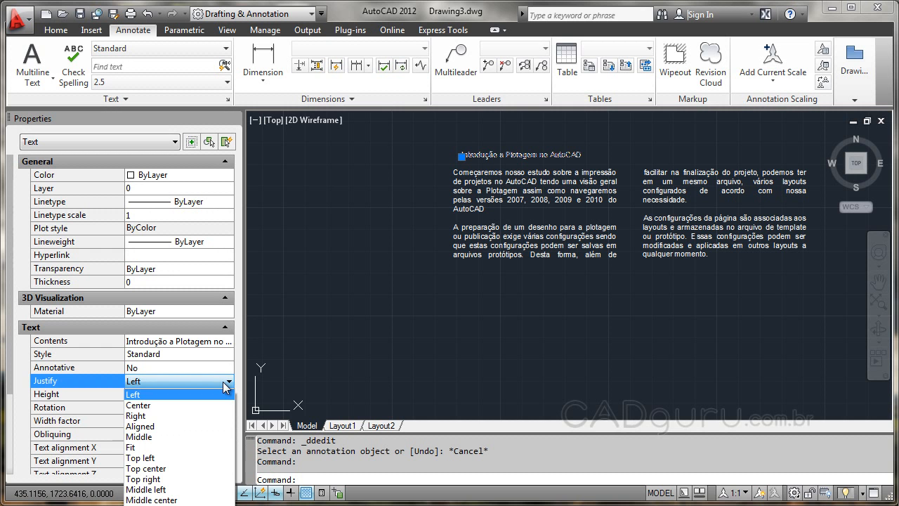
pyautogui.click(164, 395)
pyautogui.click(164, 397)
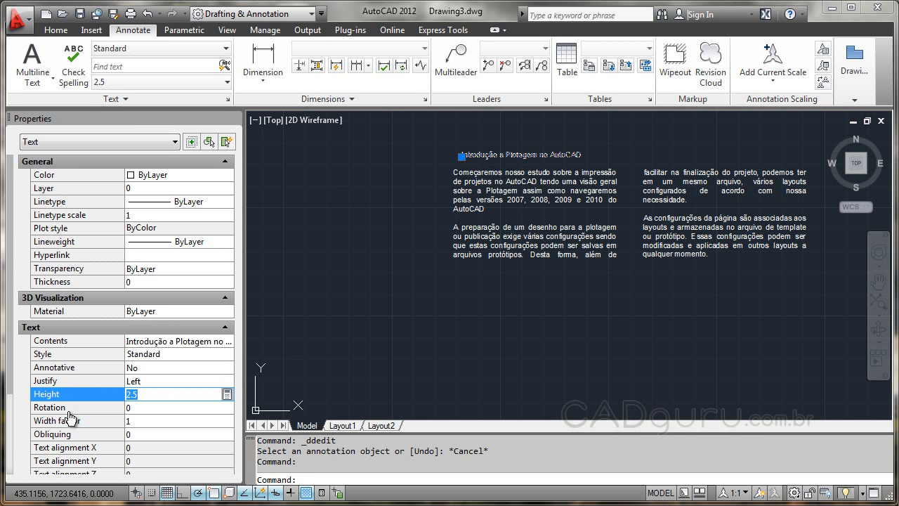
pyautogui.click(179, 382)
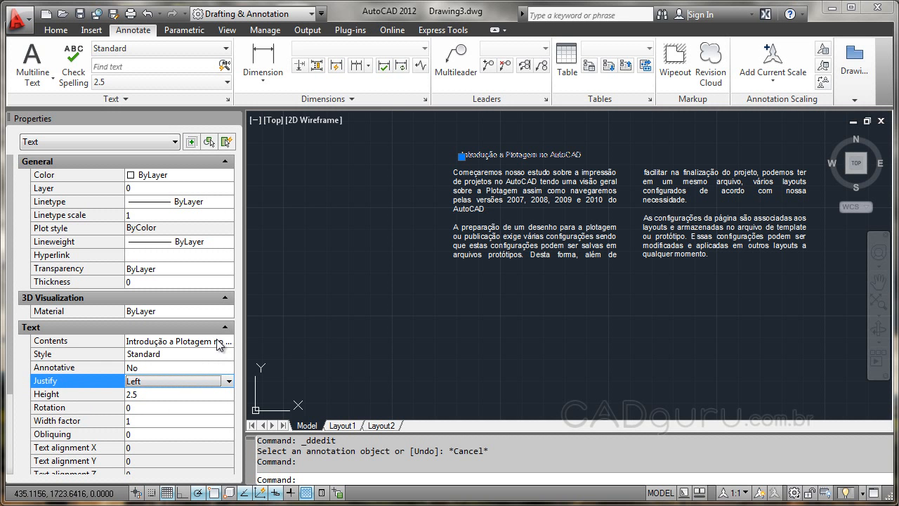
# Set the title's text height to 4 and deselect it
pyautogui.click(184, 394)
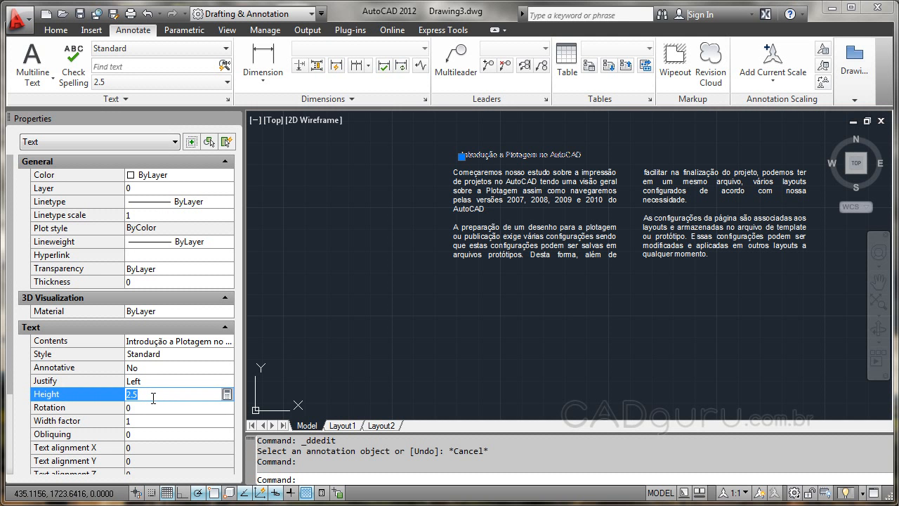
pyautogui.write('4')
pyautogui.click(153, 403)
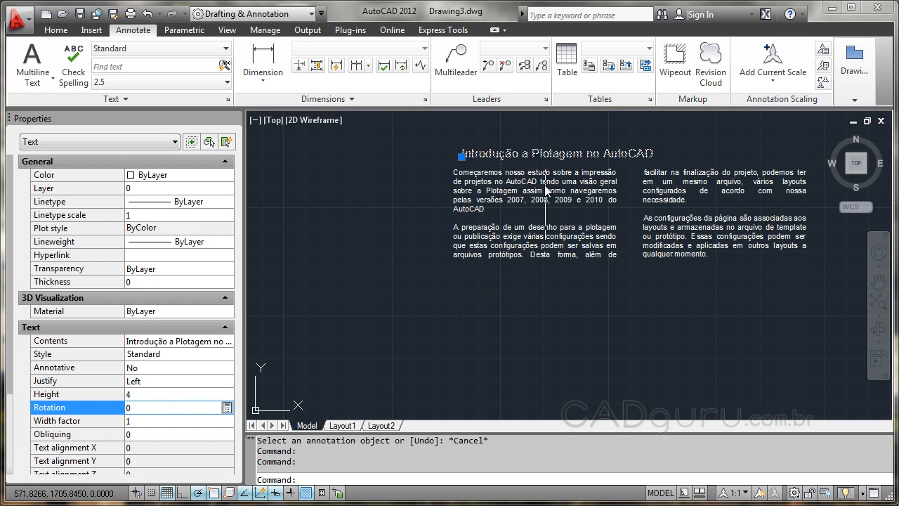
pyautogui.press('Escape')
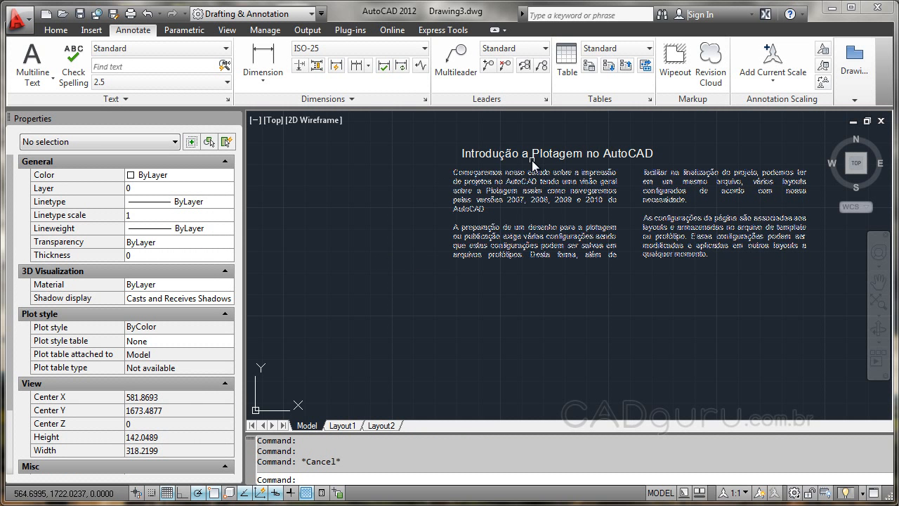